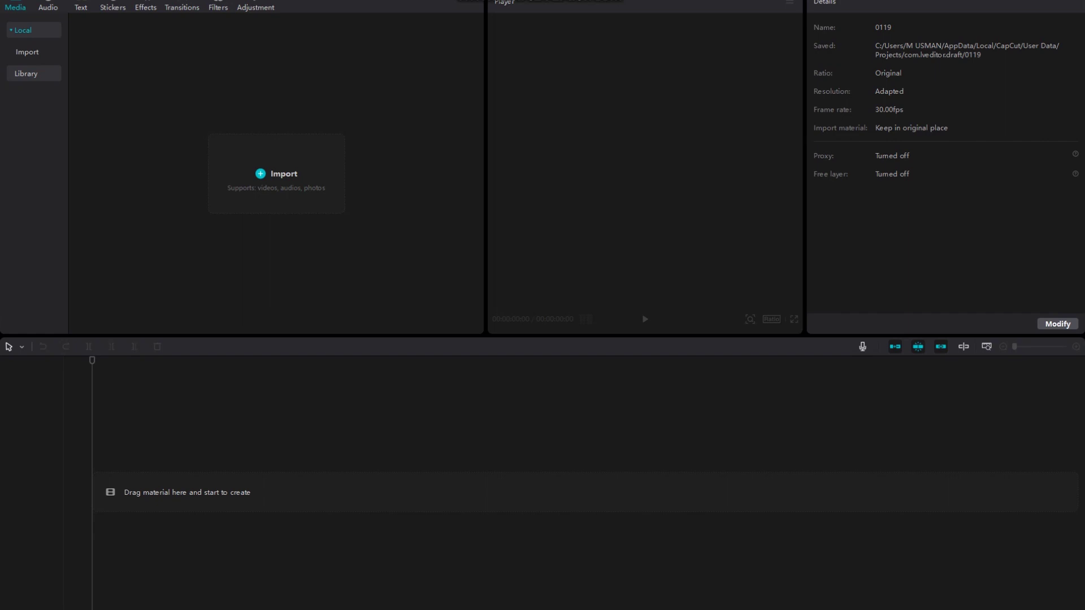
Bring up the import file browser from the empty project's Media area
left_click(280, 176)
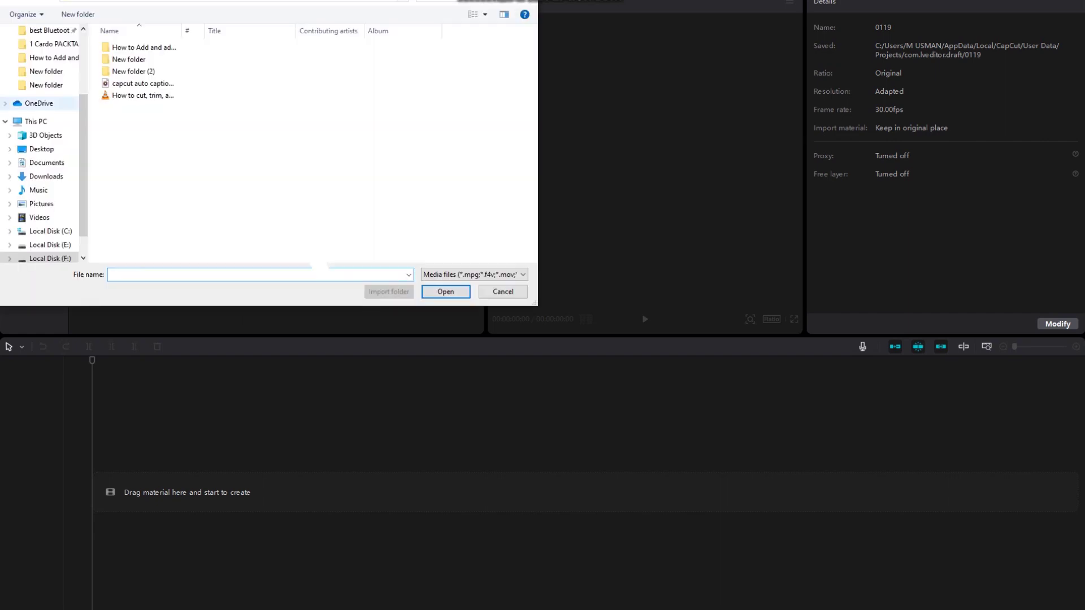
Import the 'best headphones for gym' video onto the timeline and go to Auto captions
double_click(191, 63)
double_click(255, 67)
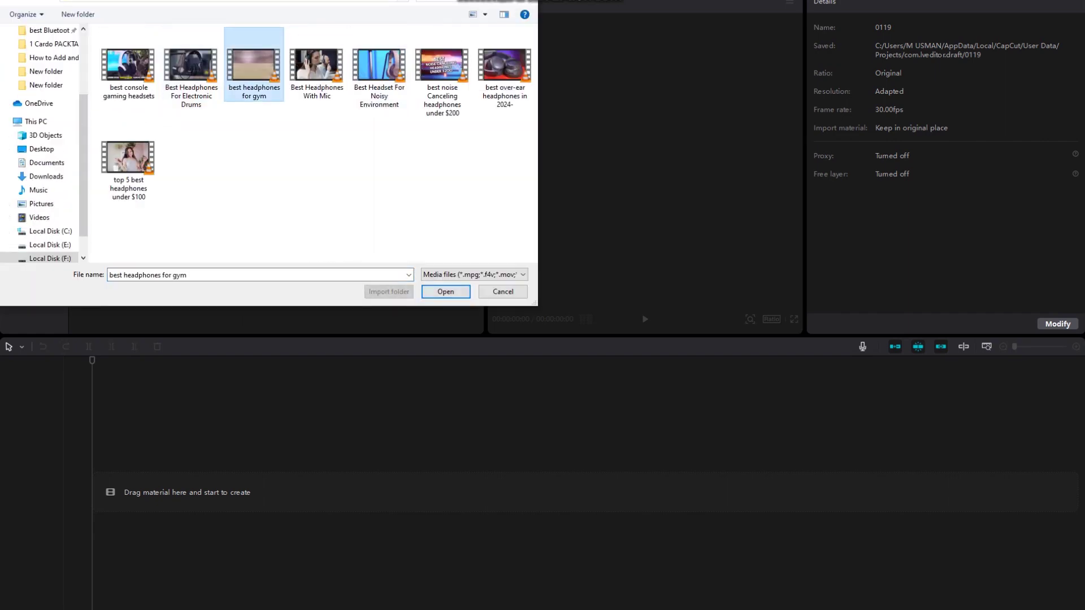
left_click(136, 116)
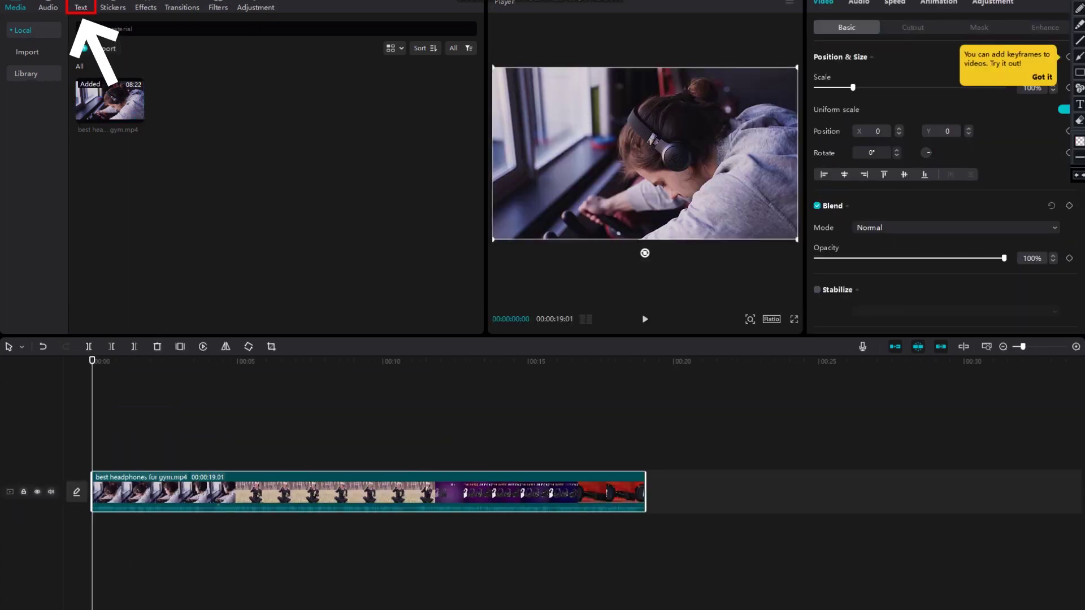
left_click(81, 7)
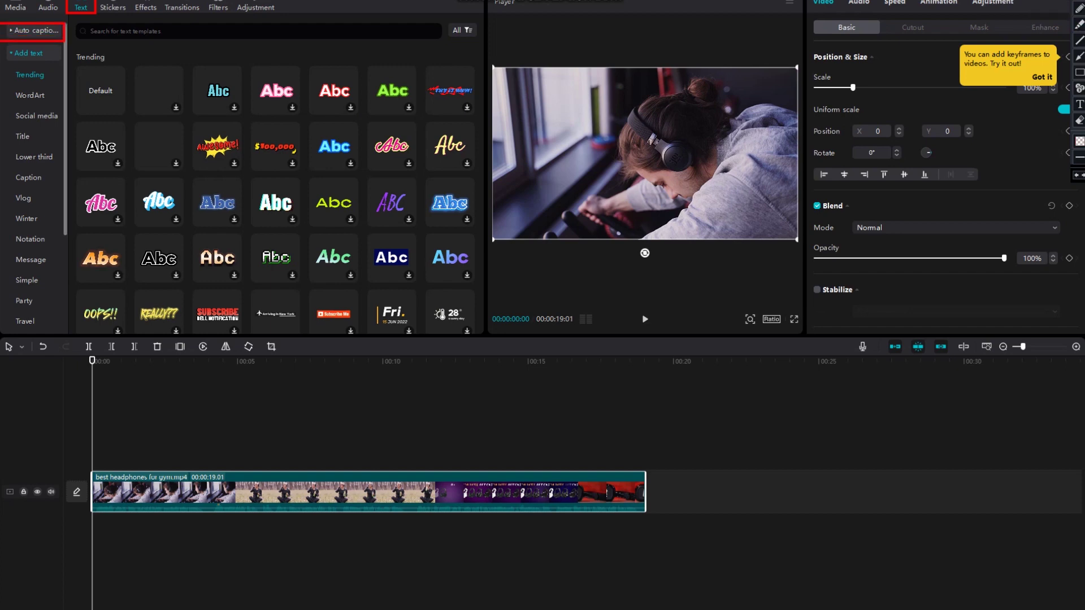
left_click(34, 30)
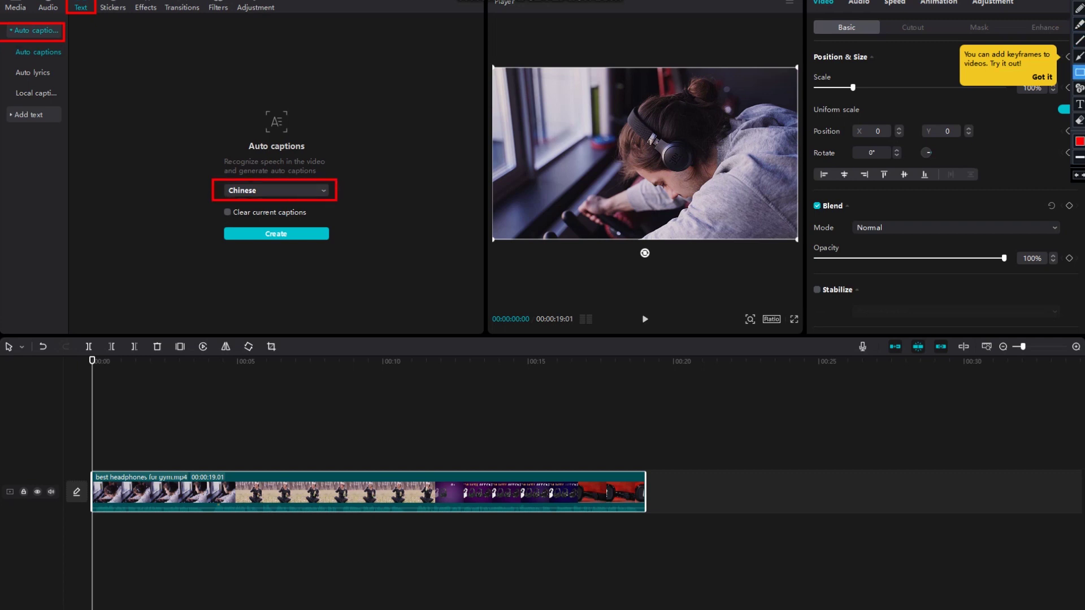
Generate English auto captions from the clip's speech and preview them
left_click(276, 190)
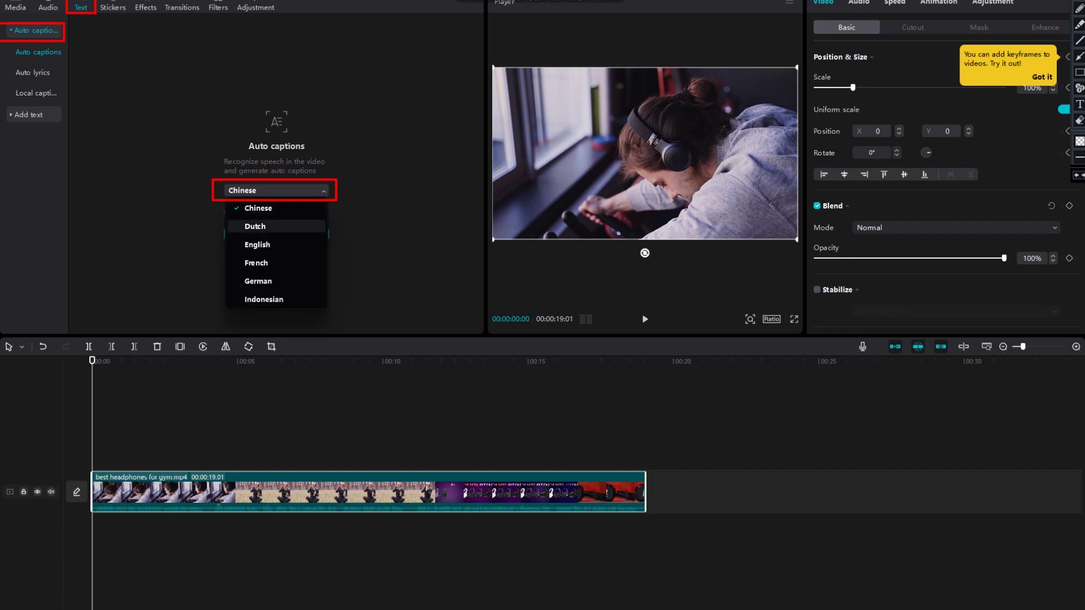
left_click(258, 244)
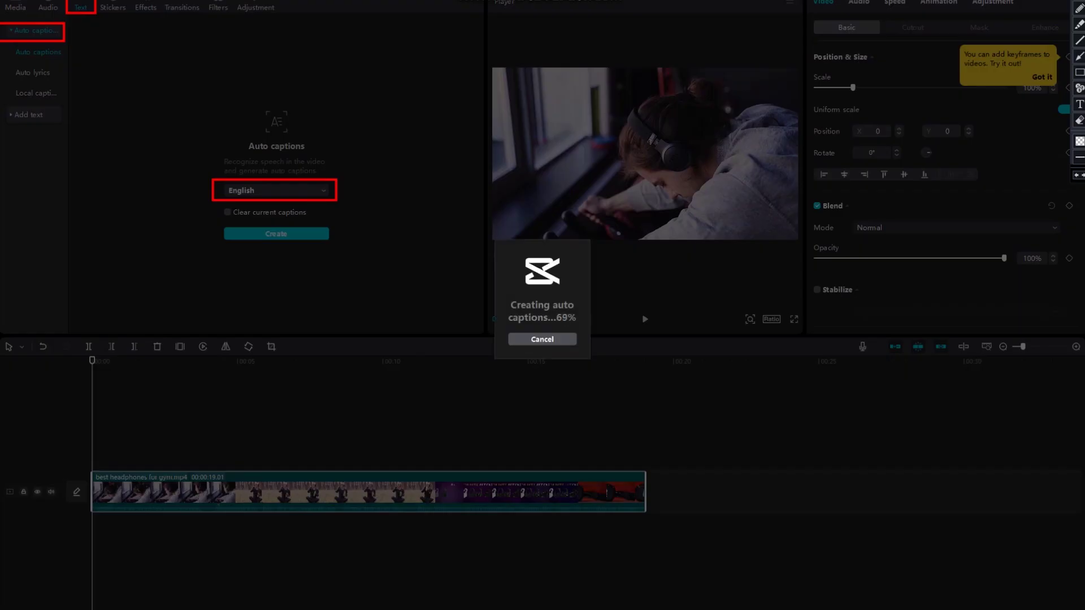
key("space")
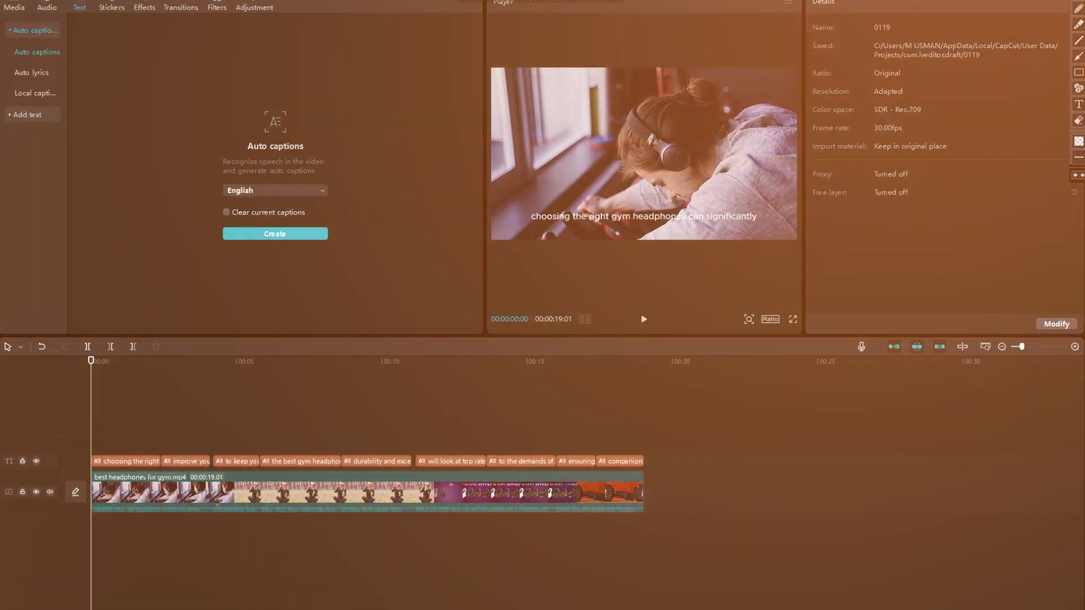
Style all captions yellow, bold, uppercase in ZY Fervent with a stroke outline
key("ctrl+a")
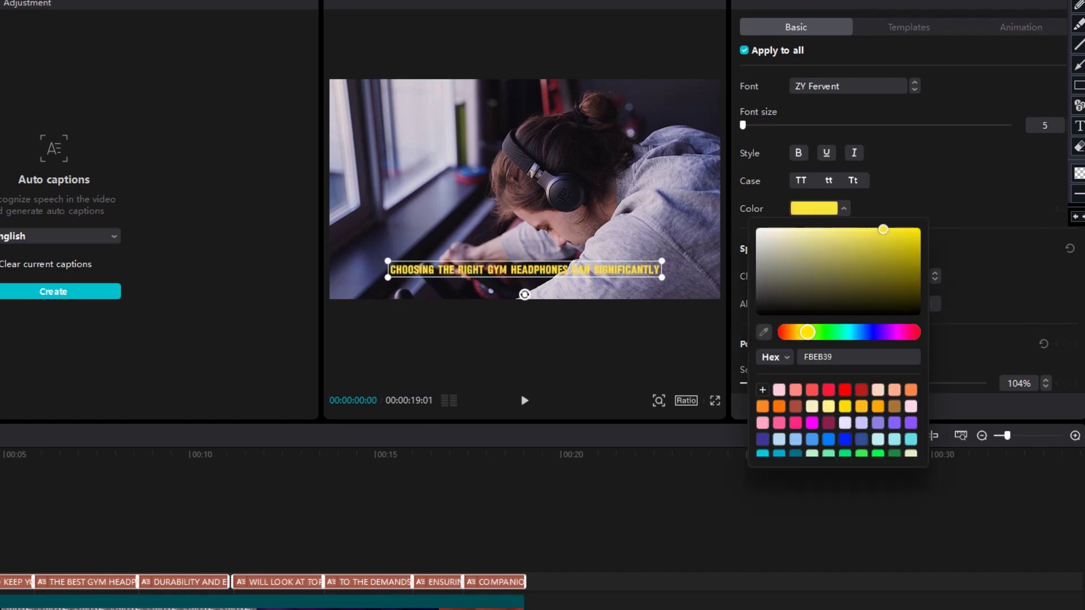
scroll(899, 212, "down", 1)
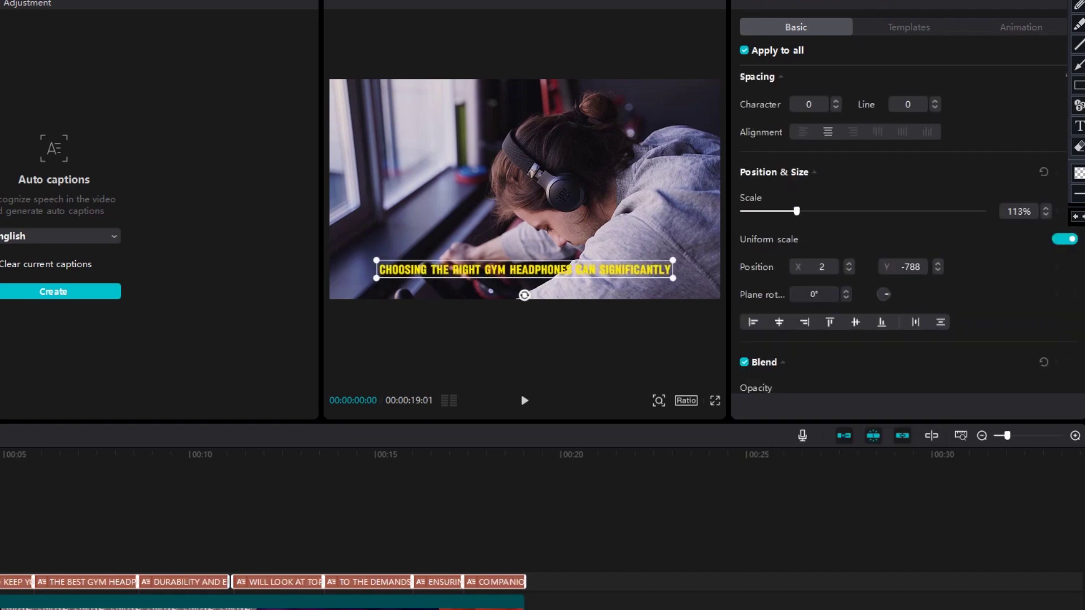
scroll(899, 221, "down", 4)
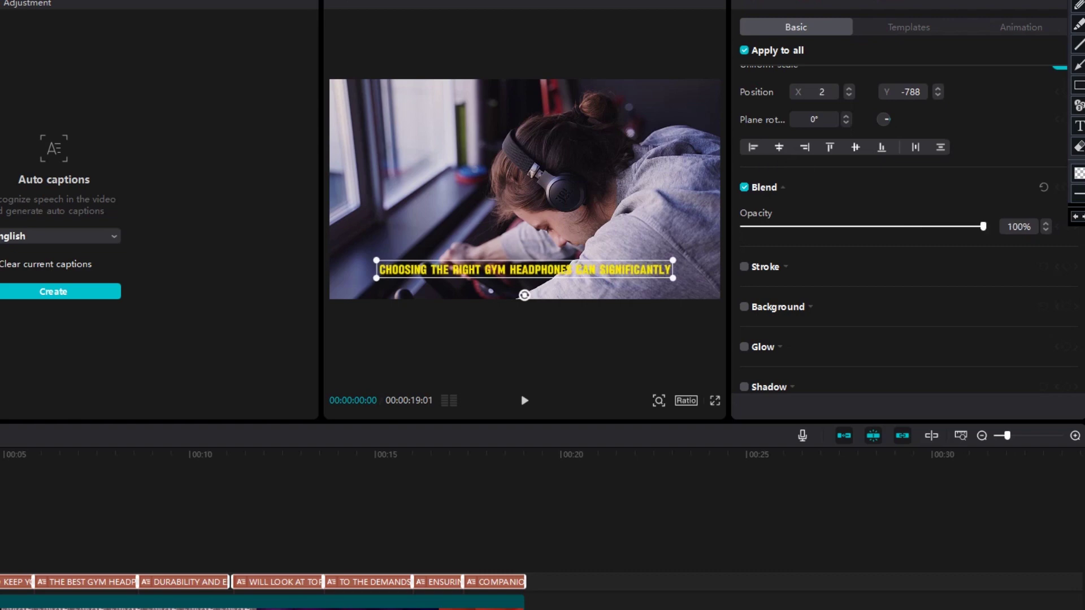
left_click(745, 267)
scroll(900, 221, "down", 1)
scroll(899, 220, "up", 5)
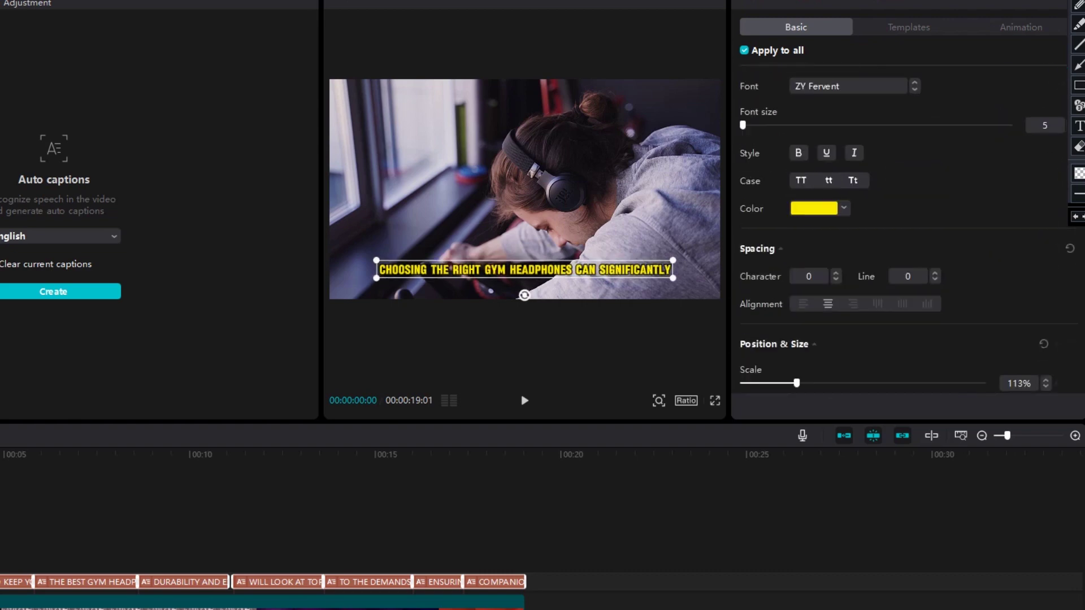
left_click(909, 27)
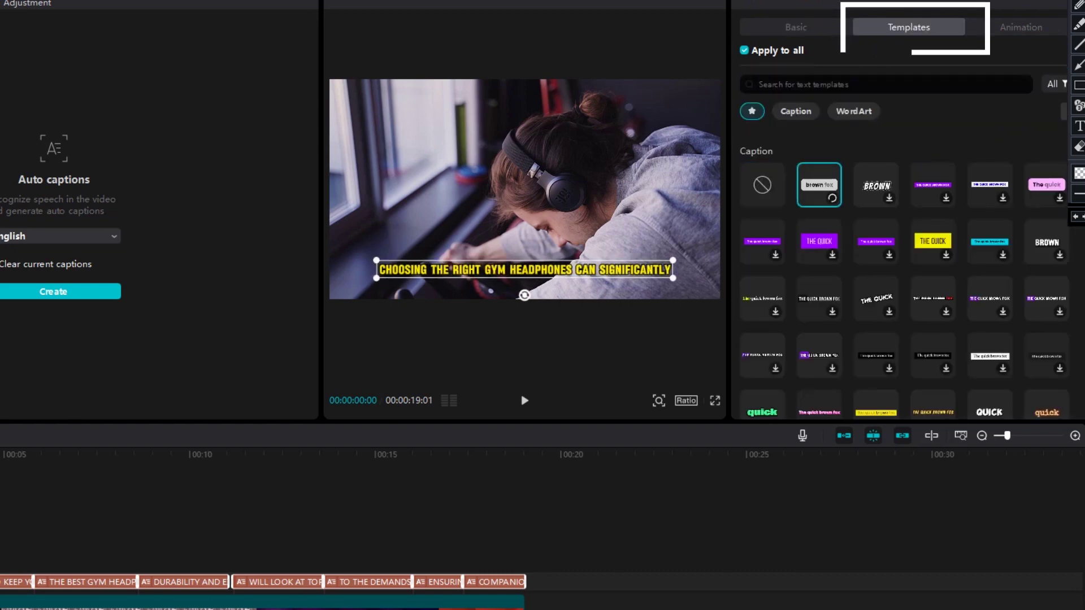
Apply a caption template and a Typewriter entrance animation to the captions
key("space")
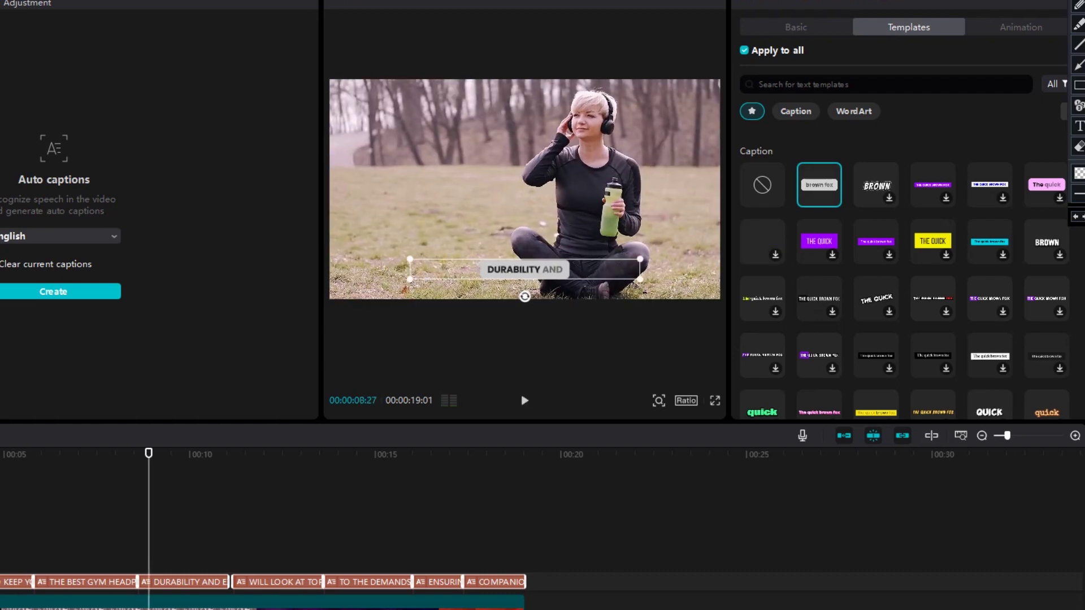
left_click(1020, 26)
key("Home")
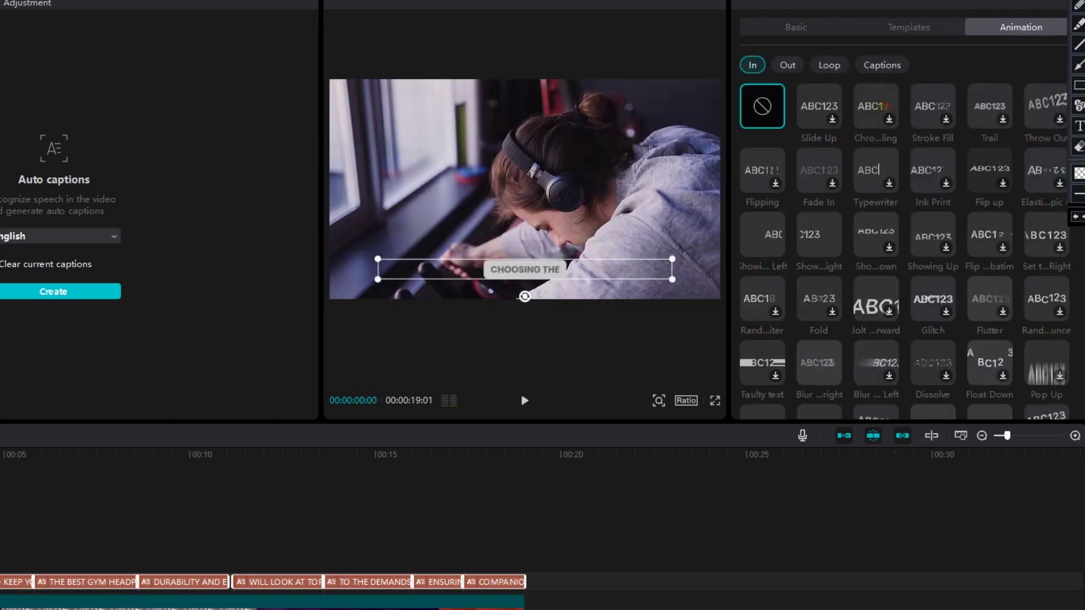
left_click(876, 170)
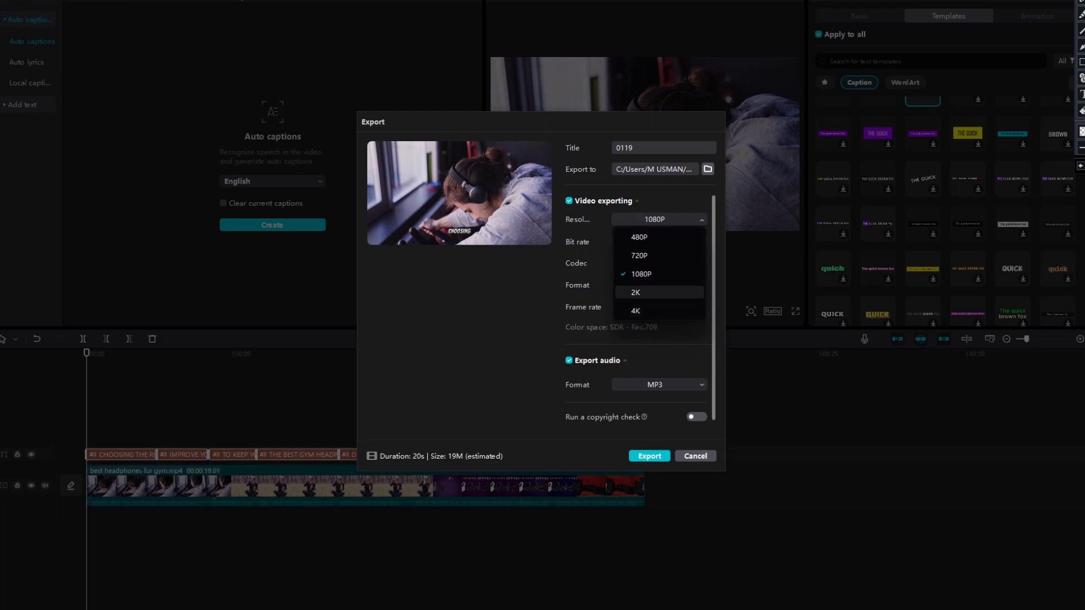
Export the video as 1080P MP4 to the default save location
left_click(642, 274)
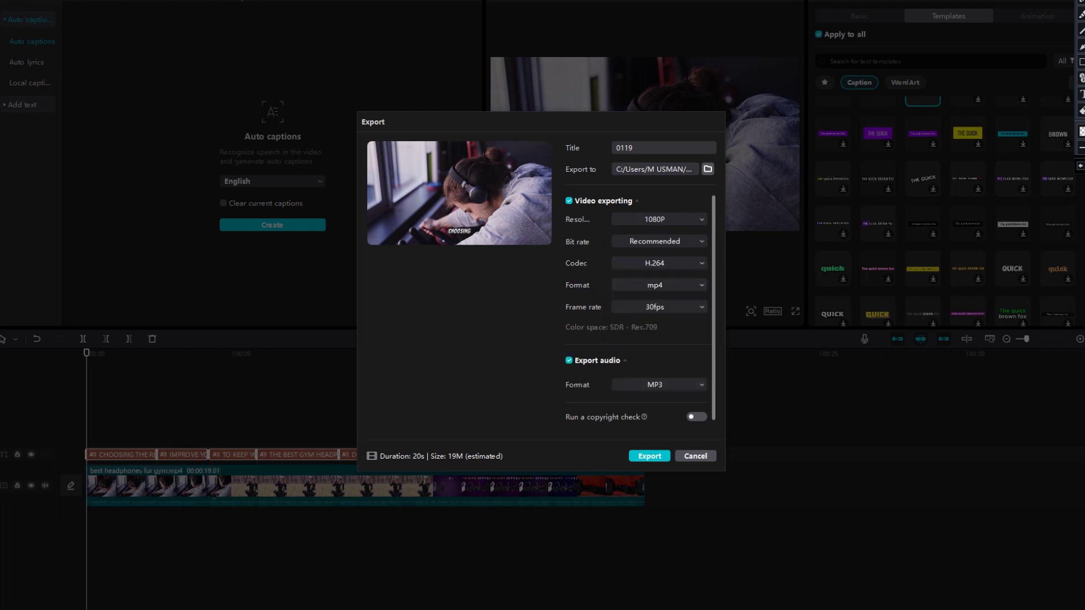
left_click(708, 168)
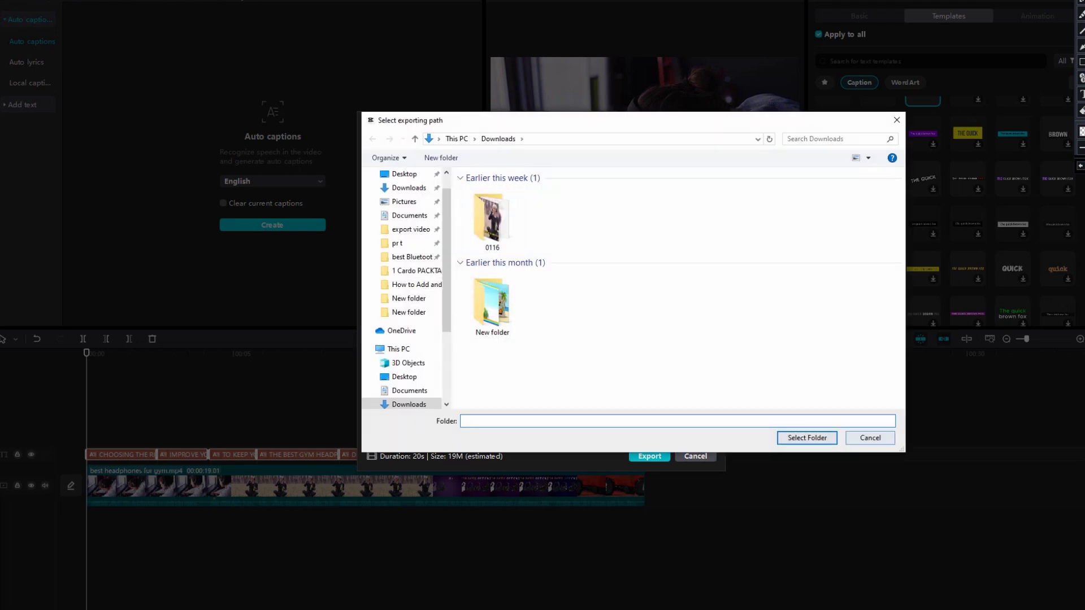
left_click(871, 438)
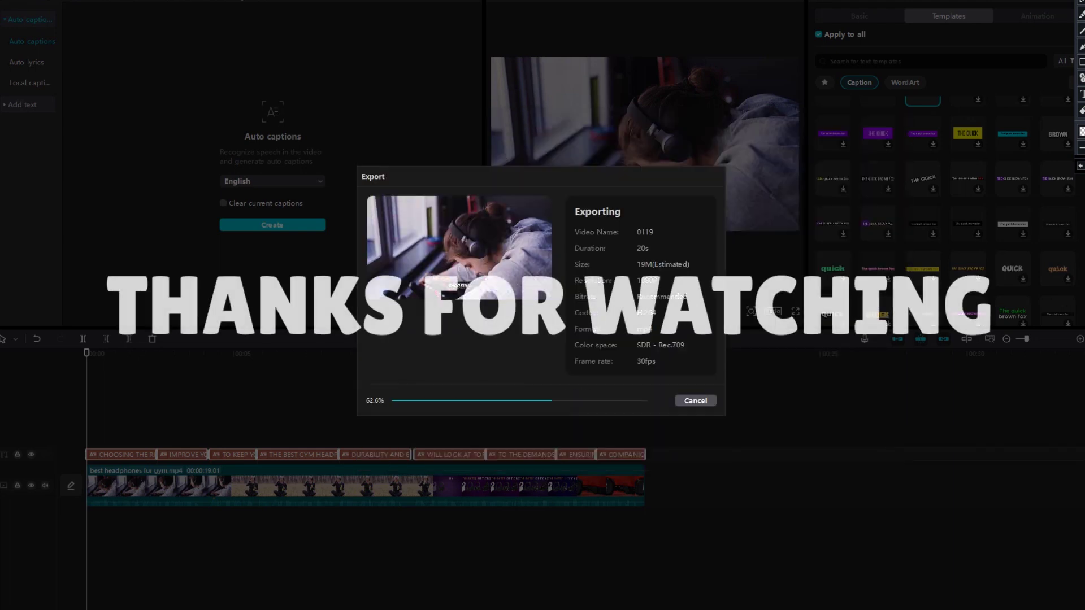